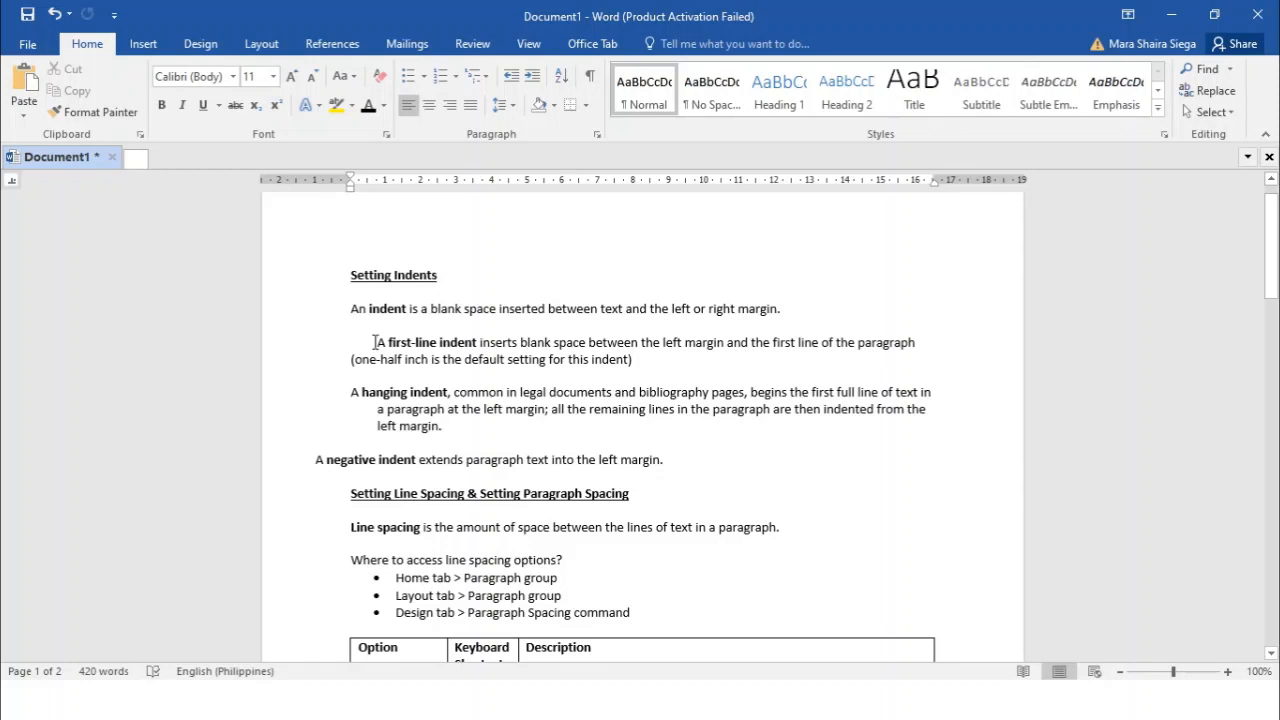
Examine the ruler's indent markers for the first-line indent paragraph and the hanging indent paragraph
drag(376, 343, 638, 344)
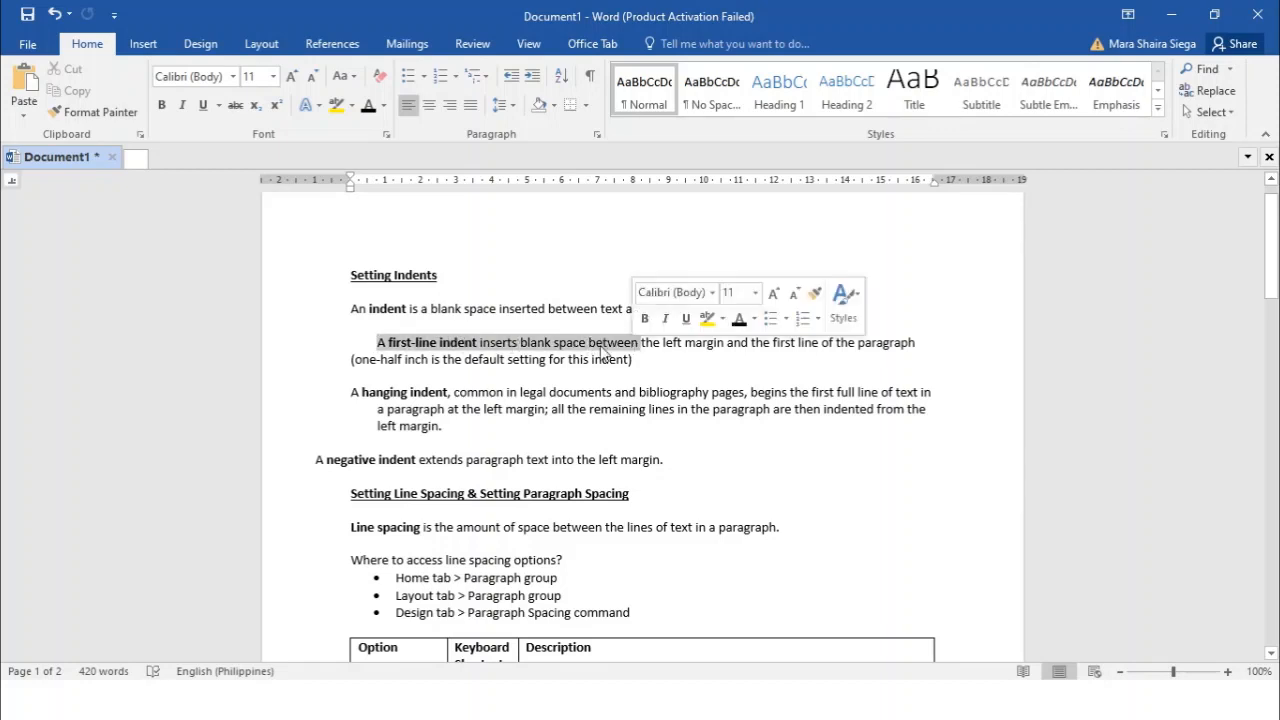
click(372, 343)
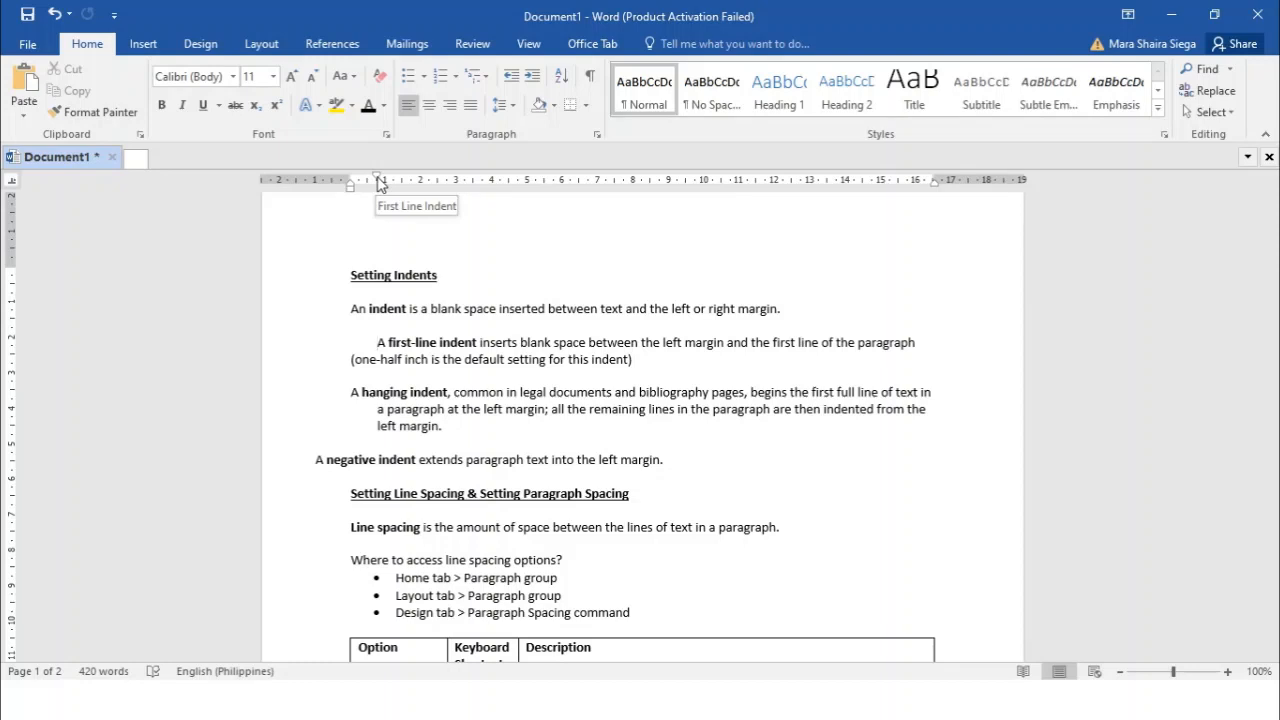
mouse_move(378, 180)
mouse_down()
mouse_move(421, 180)
mouse_move(381, 183)
mouse_up()
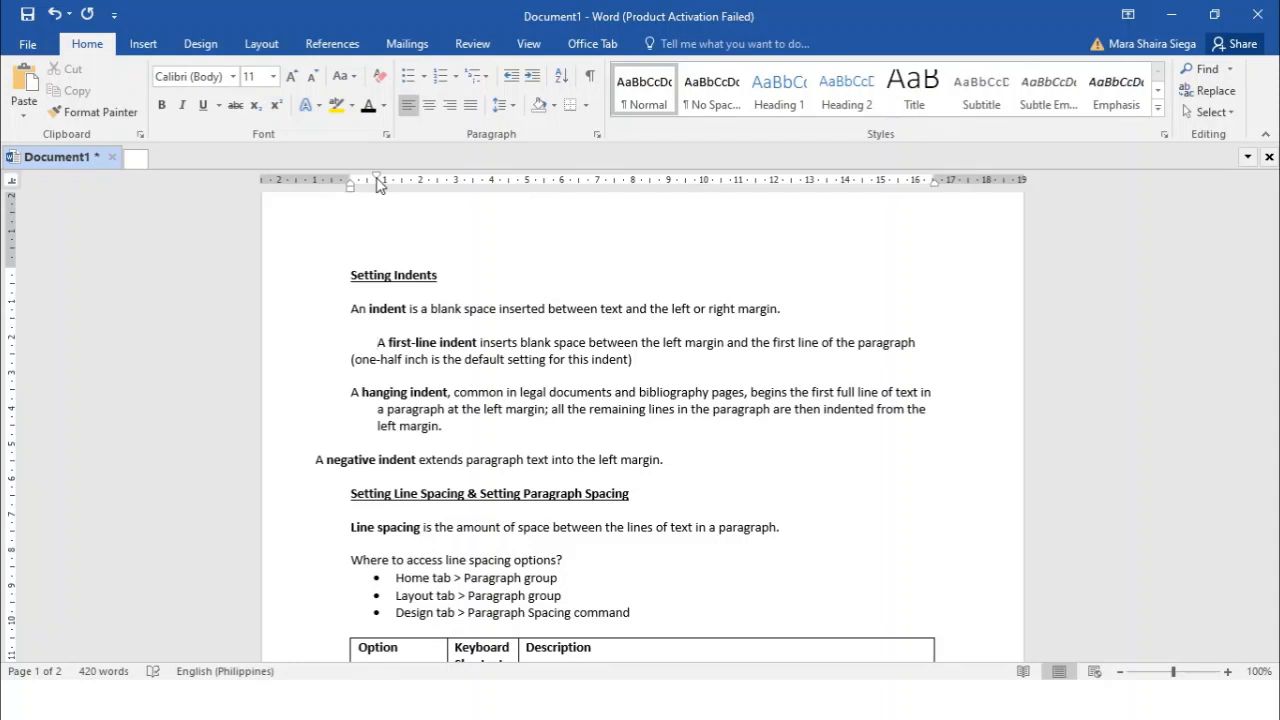
click(348, 392)
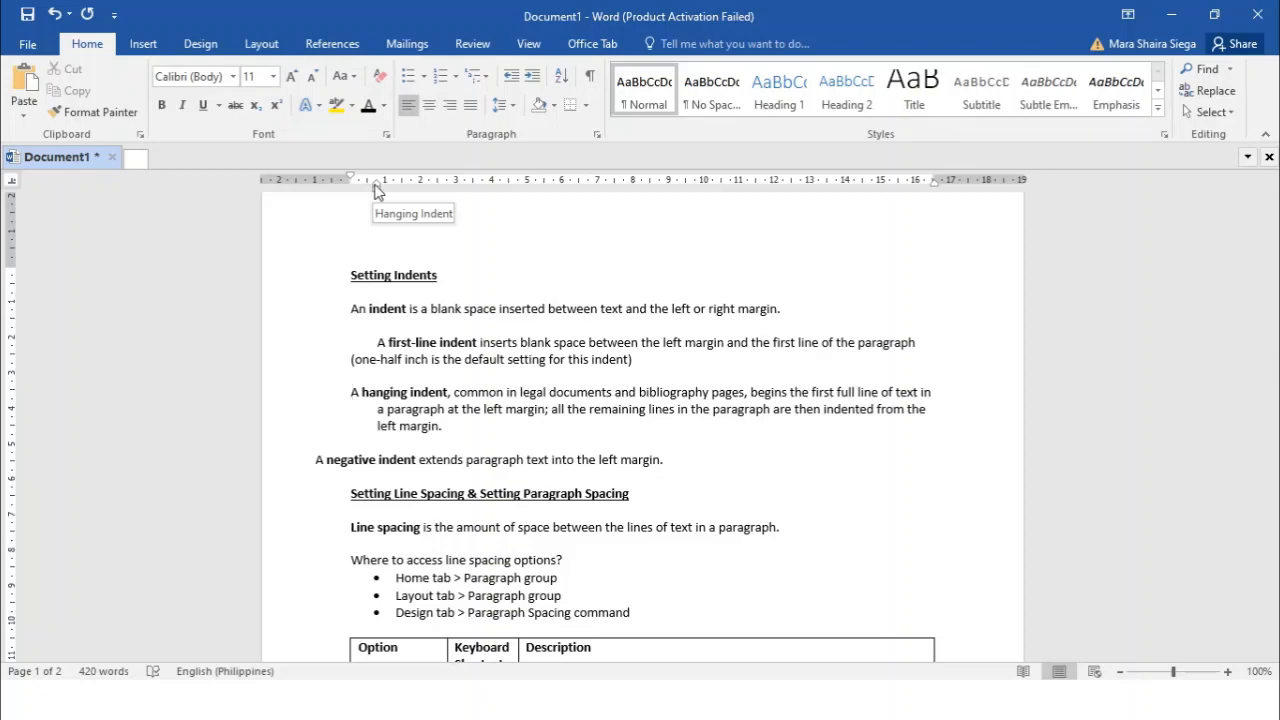
click(353, 341)
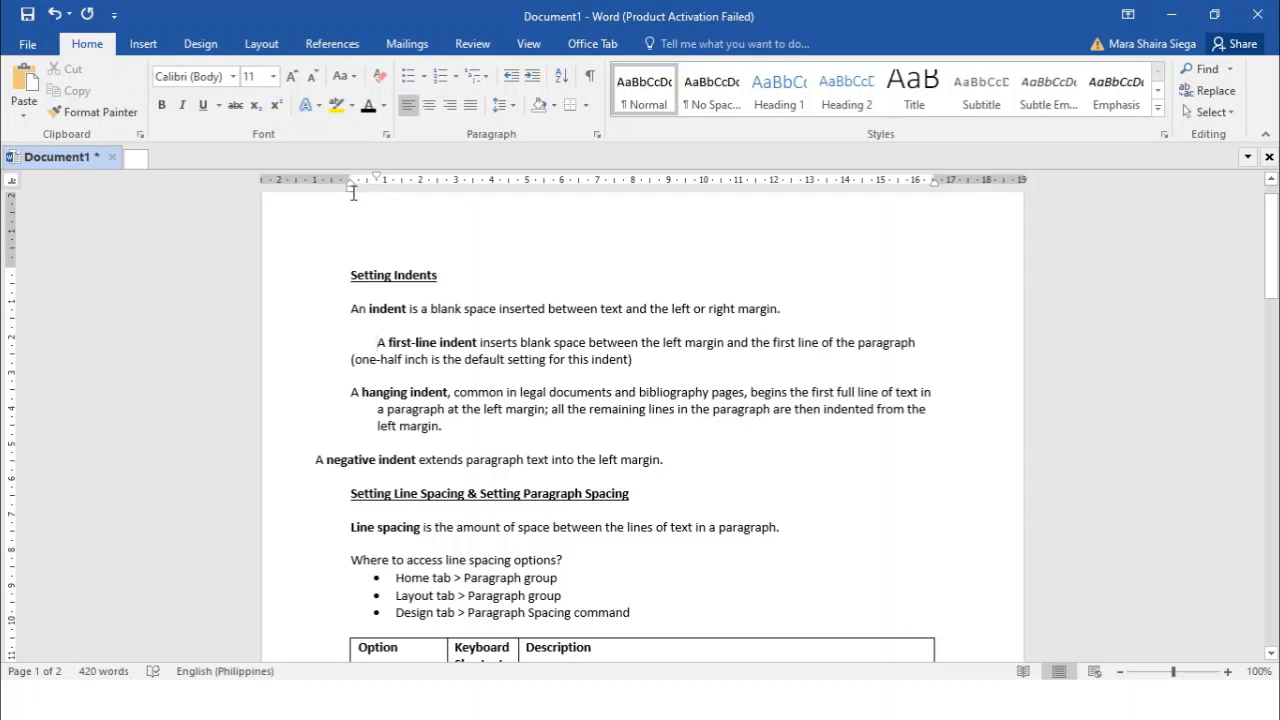
click(346, 395)
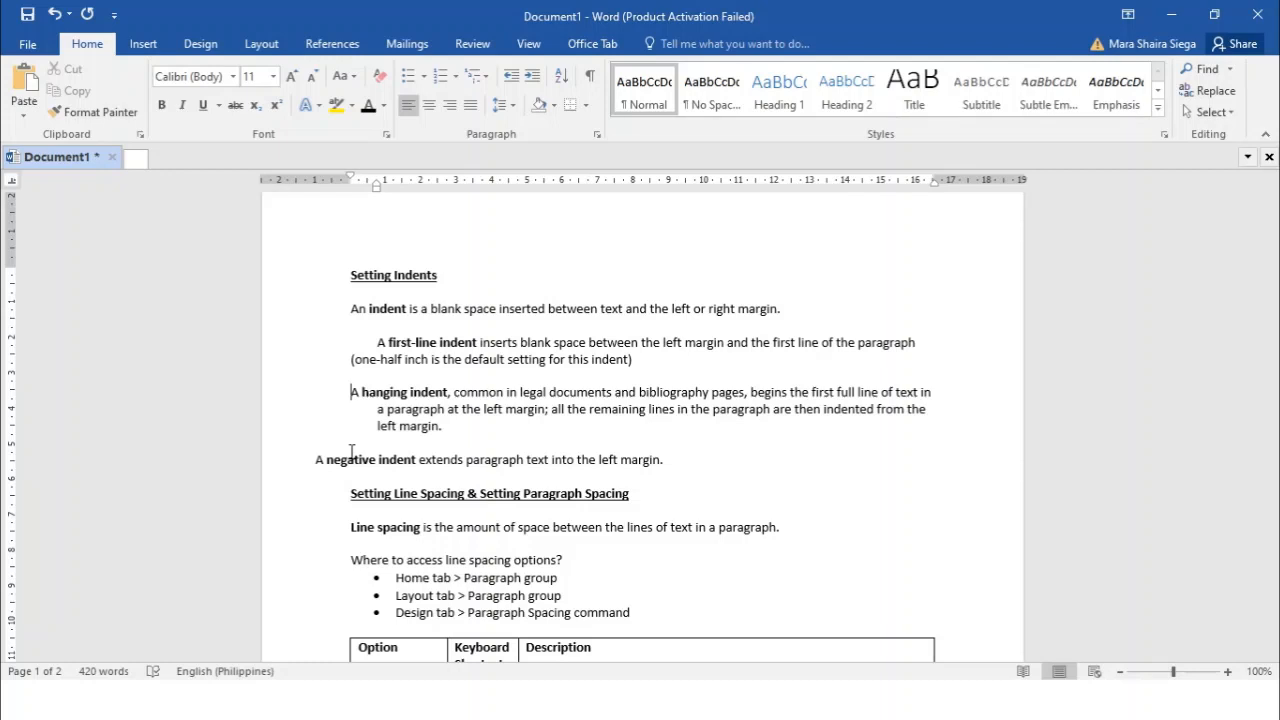
click(349, 392)
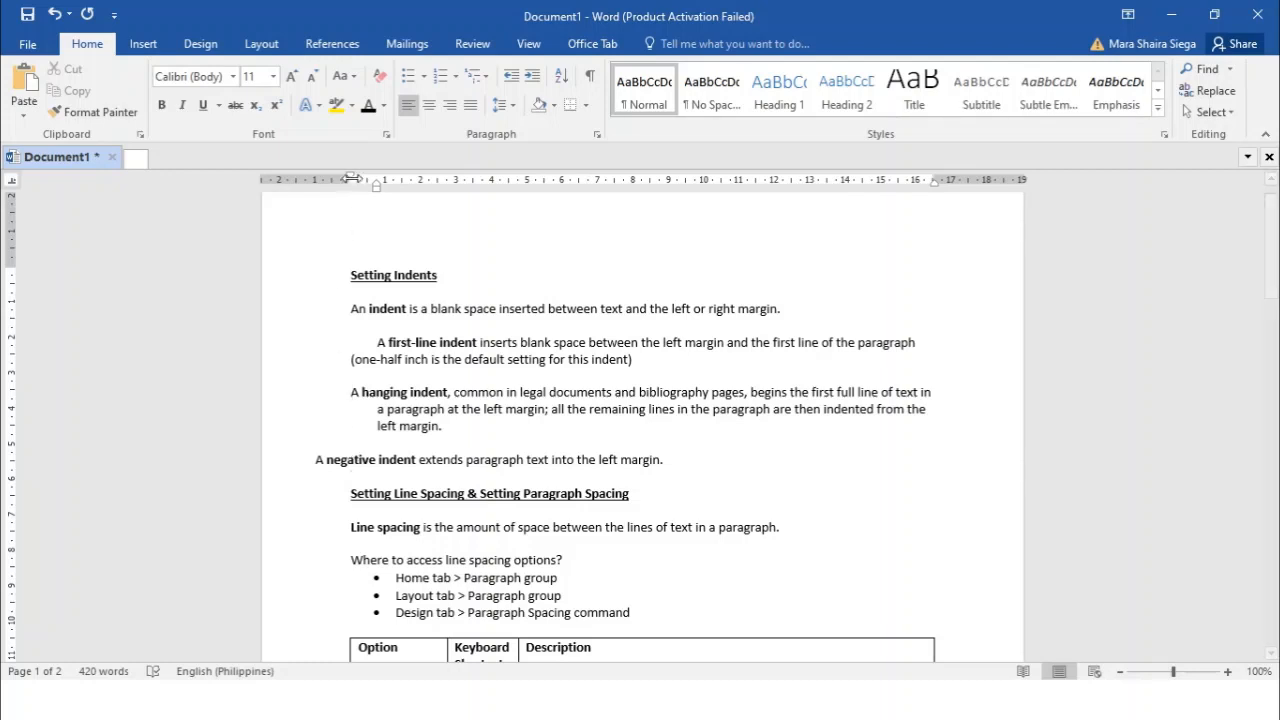
Examine the paragraph settings of the negative indent paragraph, including the available special indentation choices
click(314, 459)
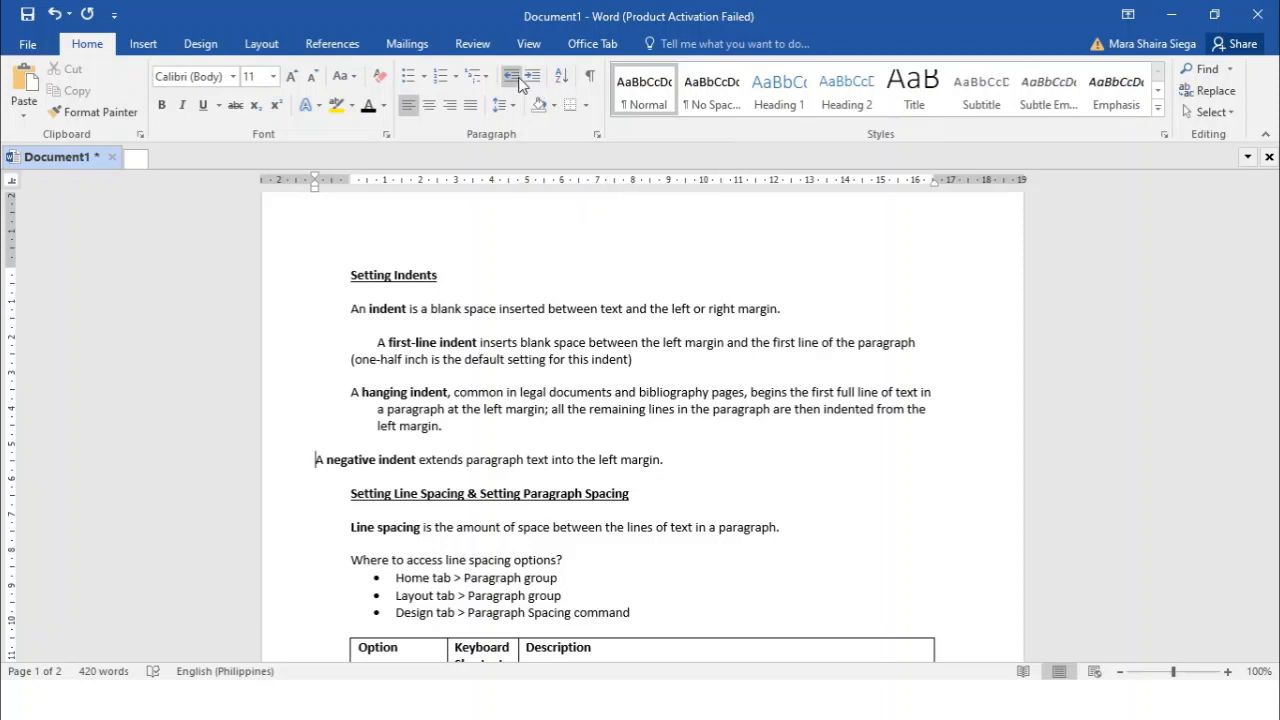
click(598, 134)
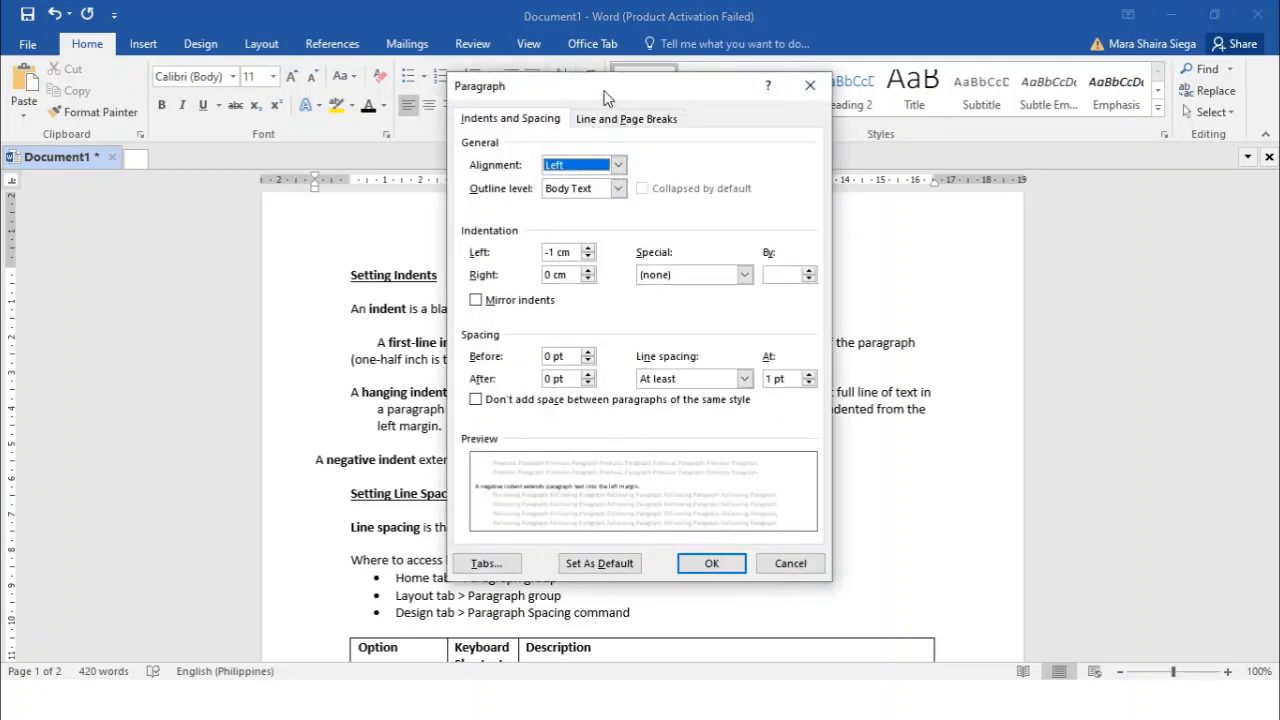
click(745, 276)
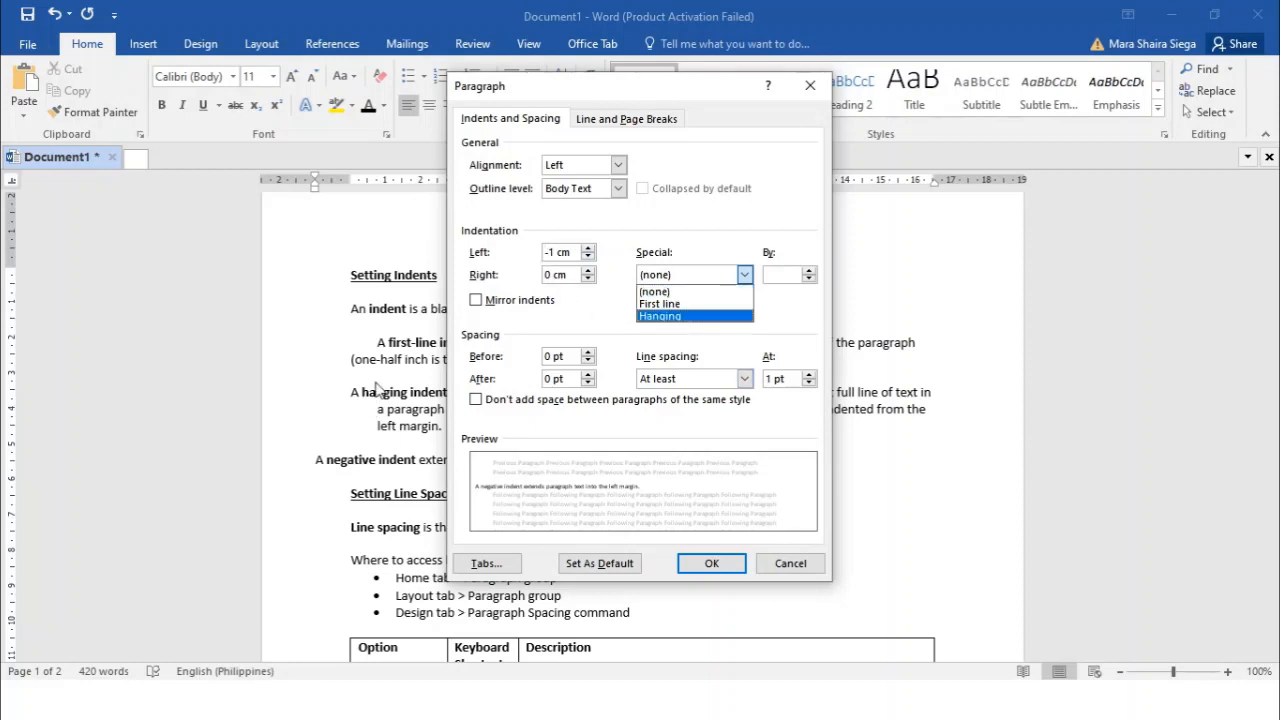
click(731, 565)
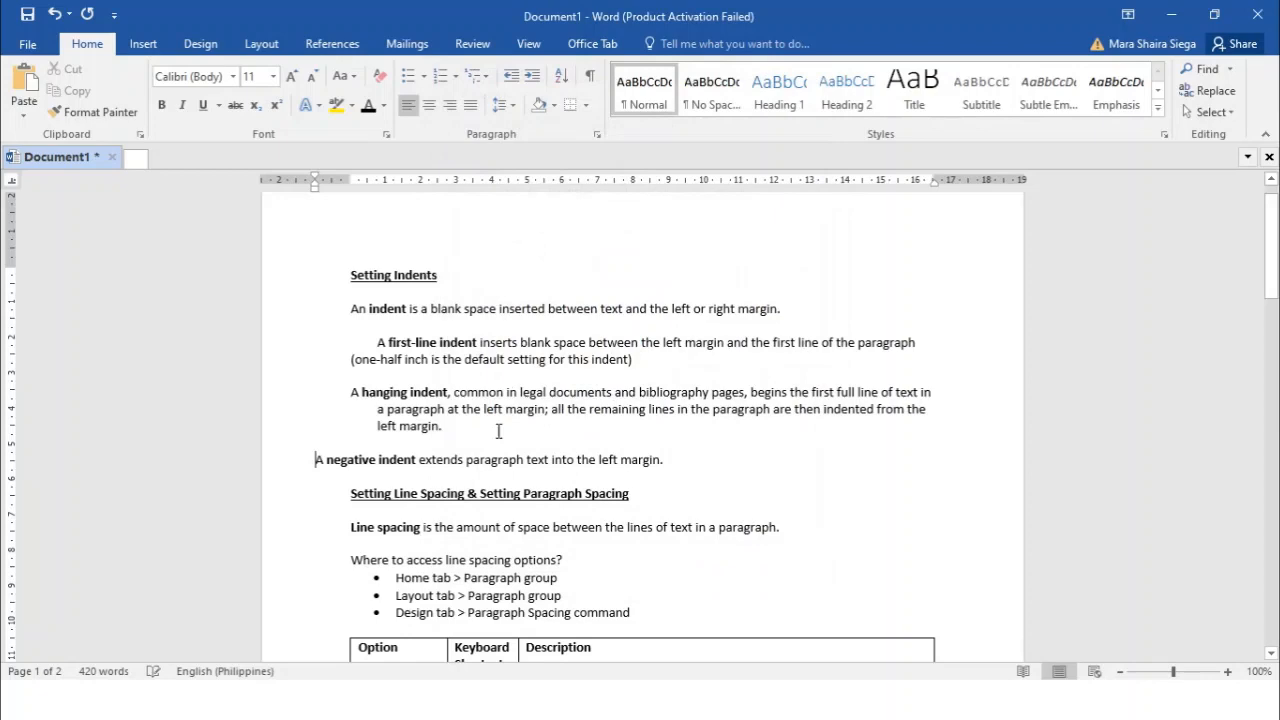
Set the hanging indent paragraph's special indentation to Hanging by 0.8 cm
click(352, 390)
click(597, 135)
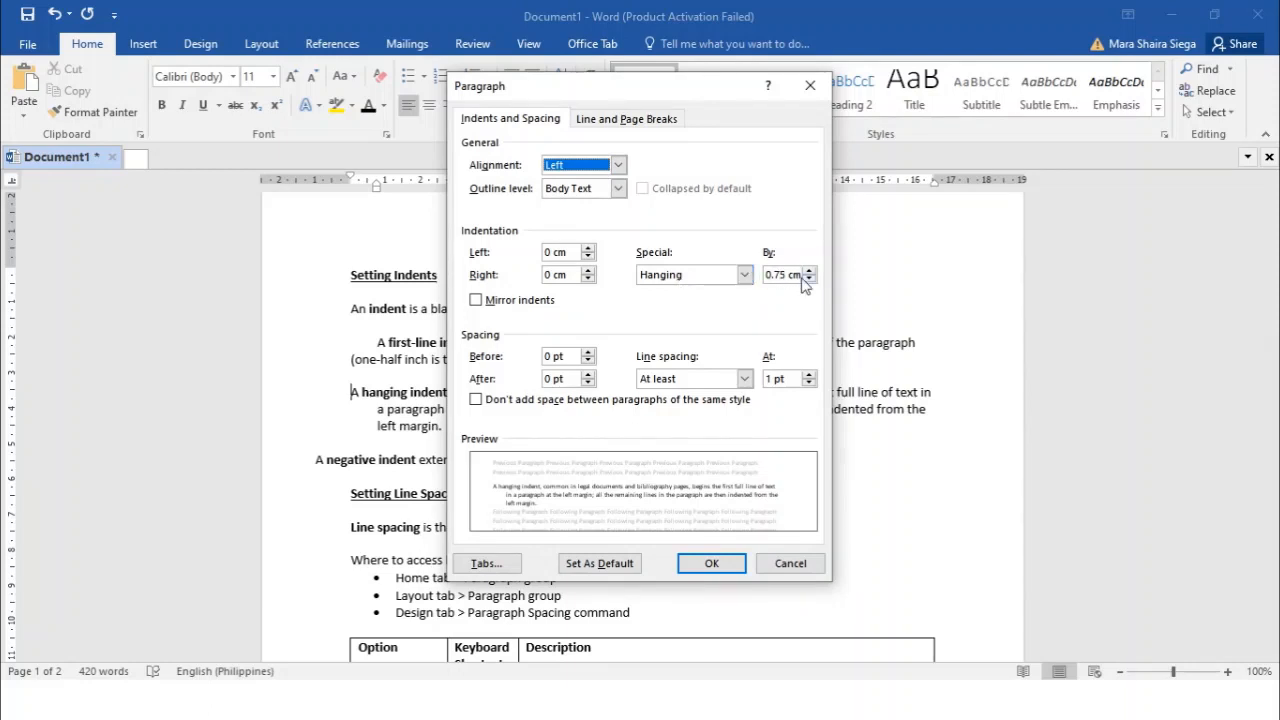
click(745, 275)
click(690, 303)
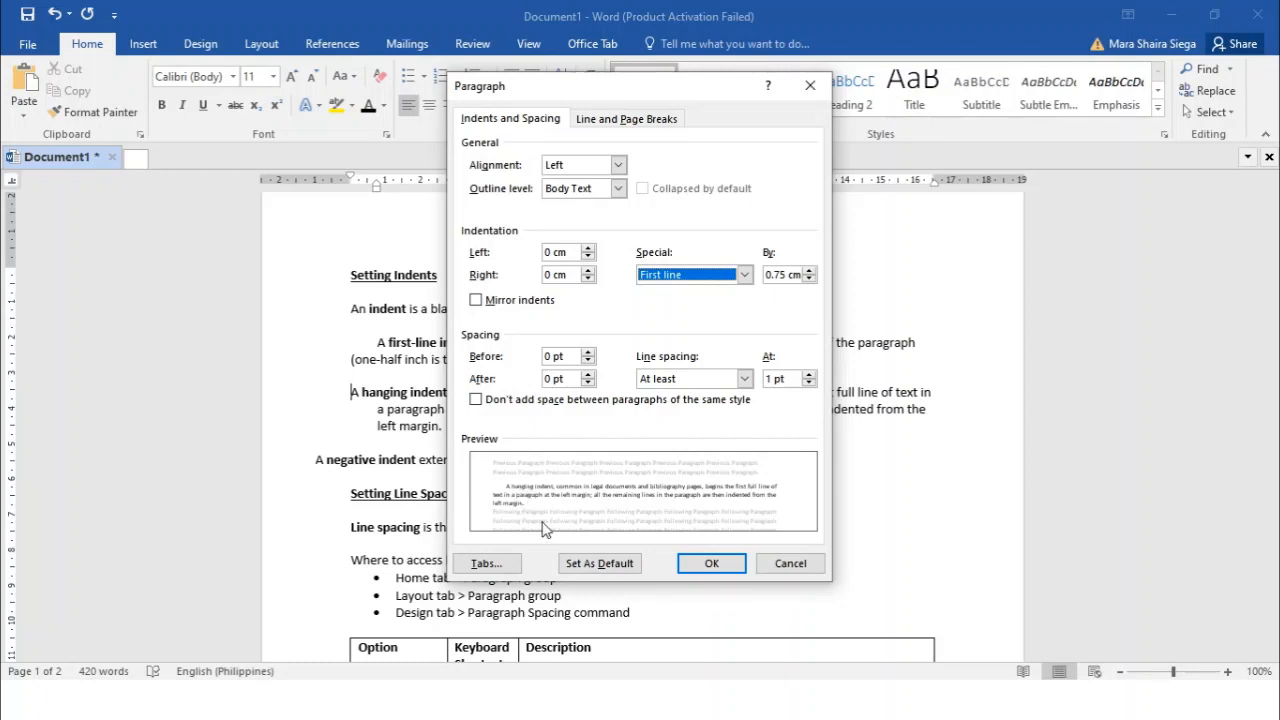
click(745, 276)
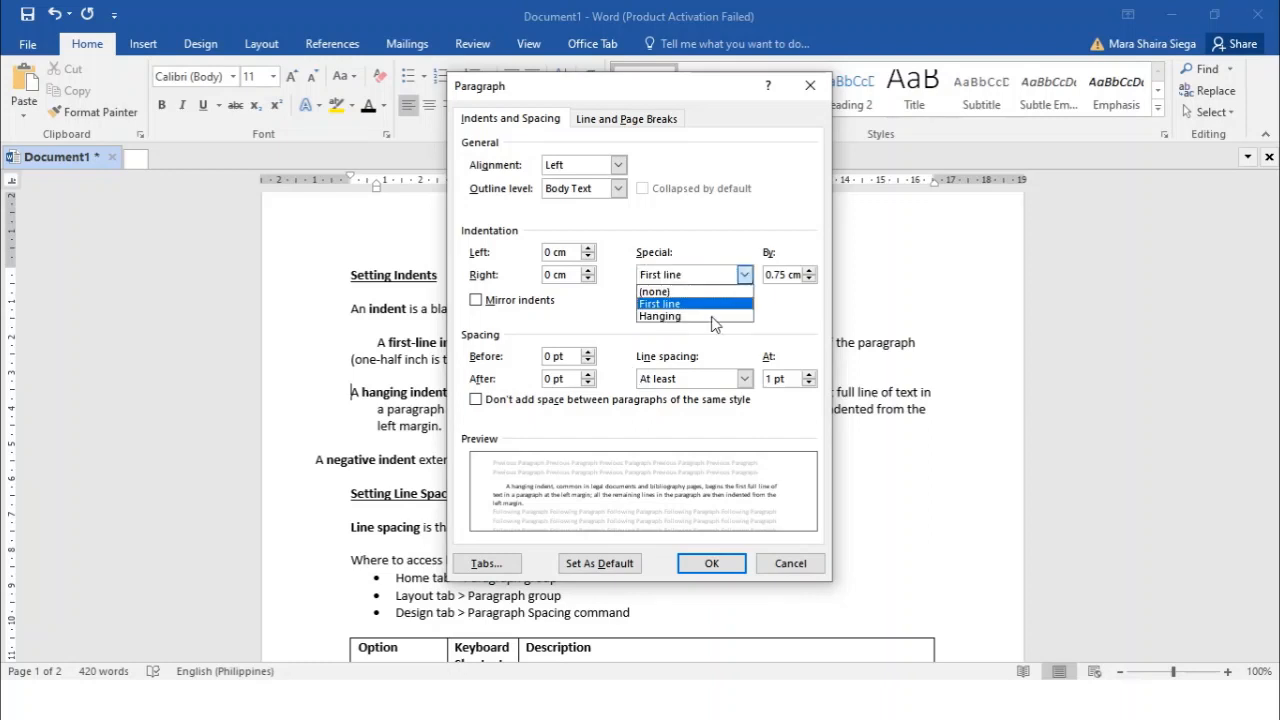
click(708, 325)
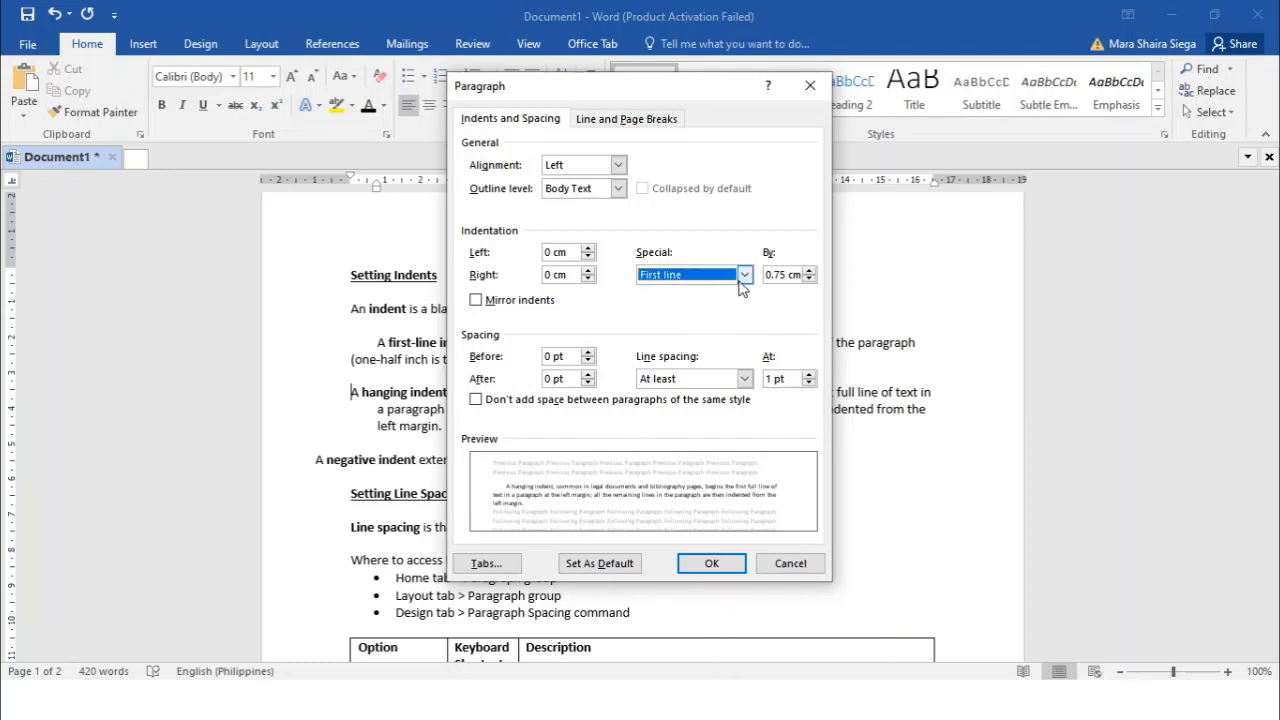
click(740, 275)
click(725, 318)
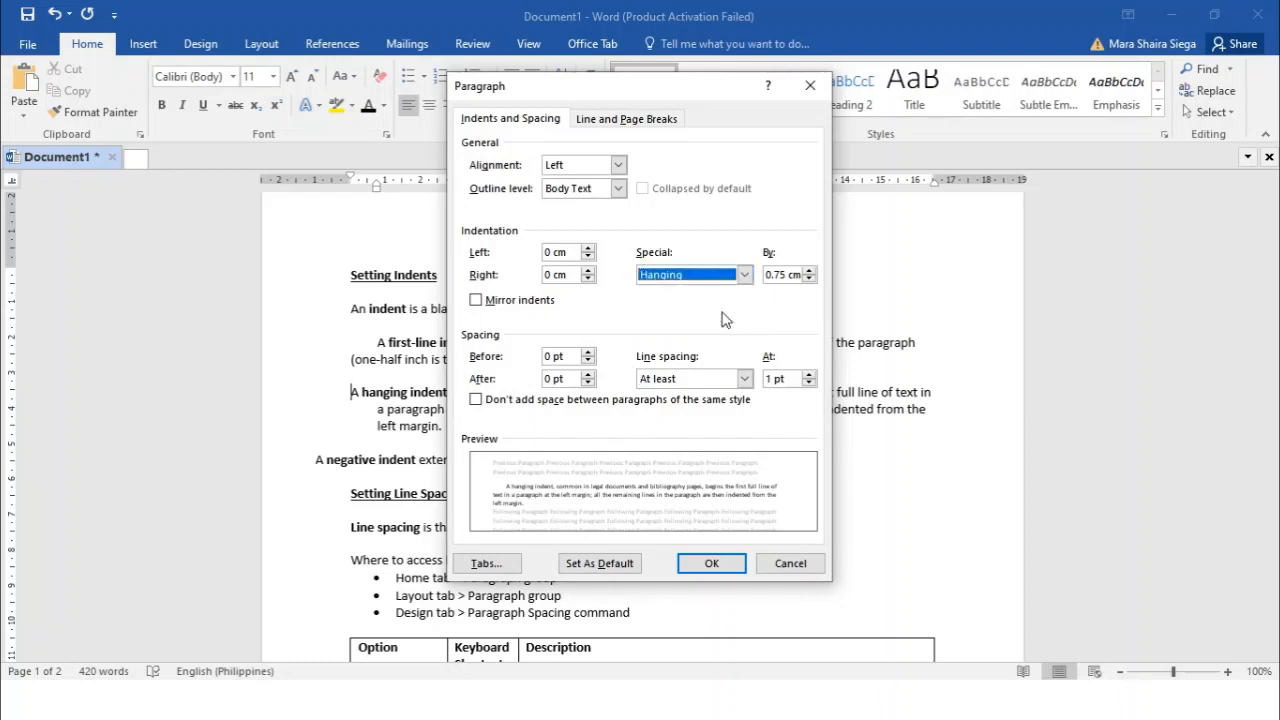
click(809, 279)
click(809, 271)
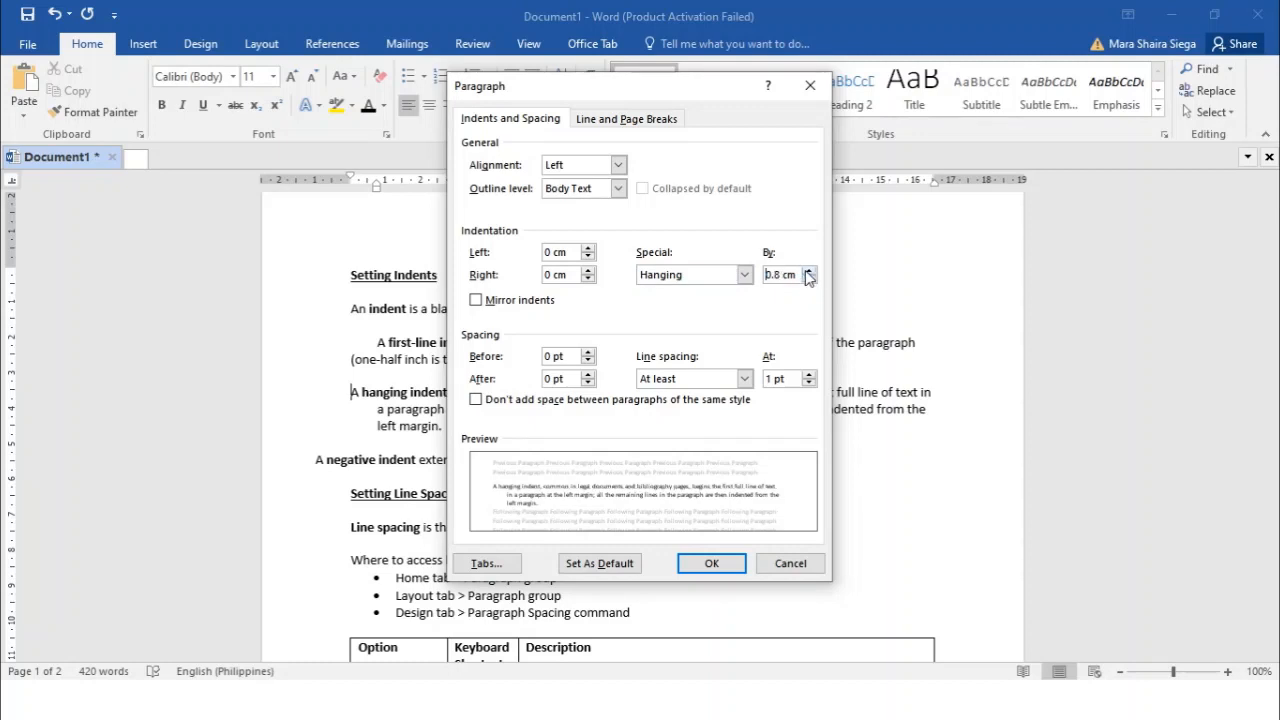
click(731, 557)
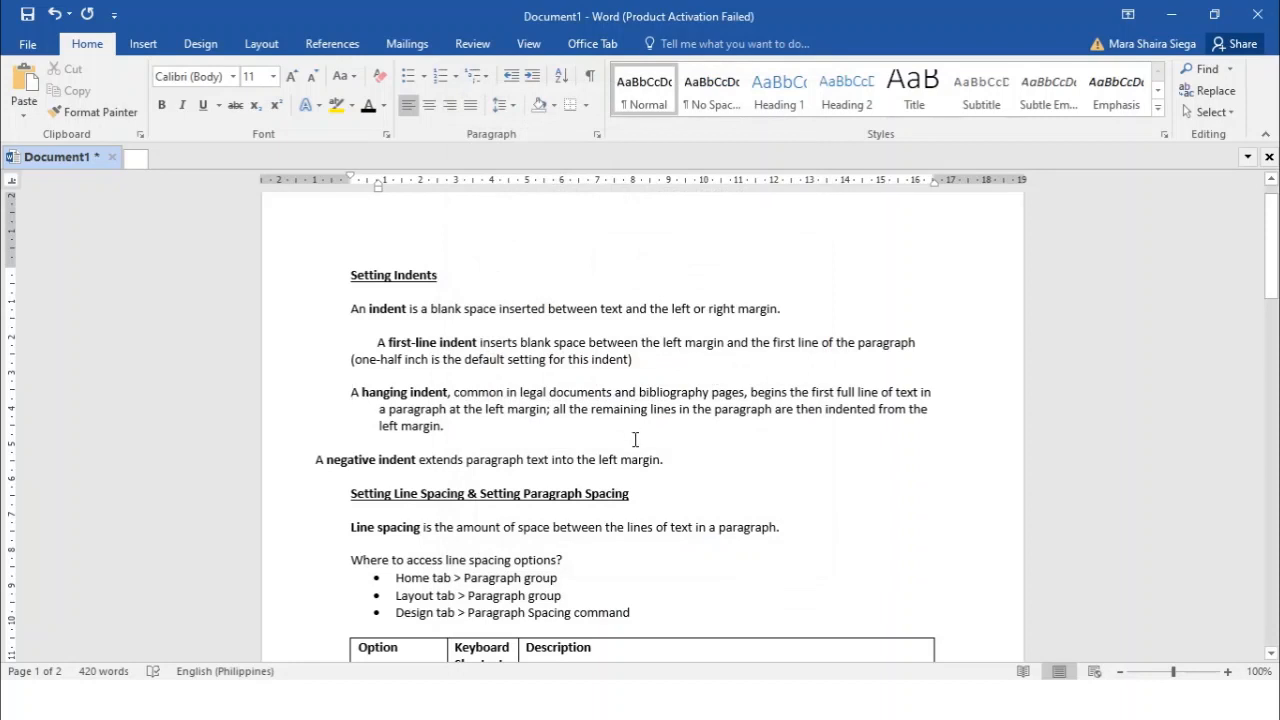
Go to the line spacing section of the document and examine the preset line spacing values
click(638, 342)
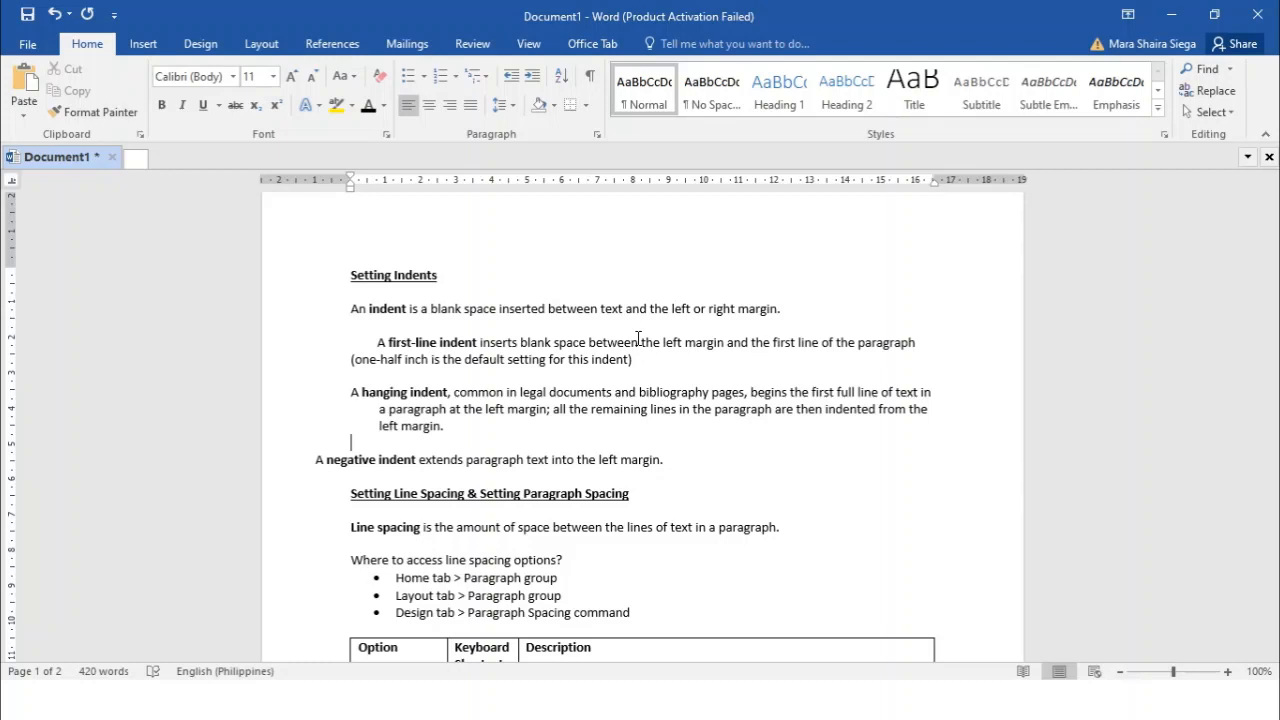
scroll(611, 334, down, 3)
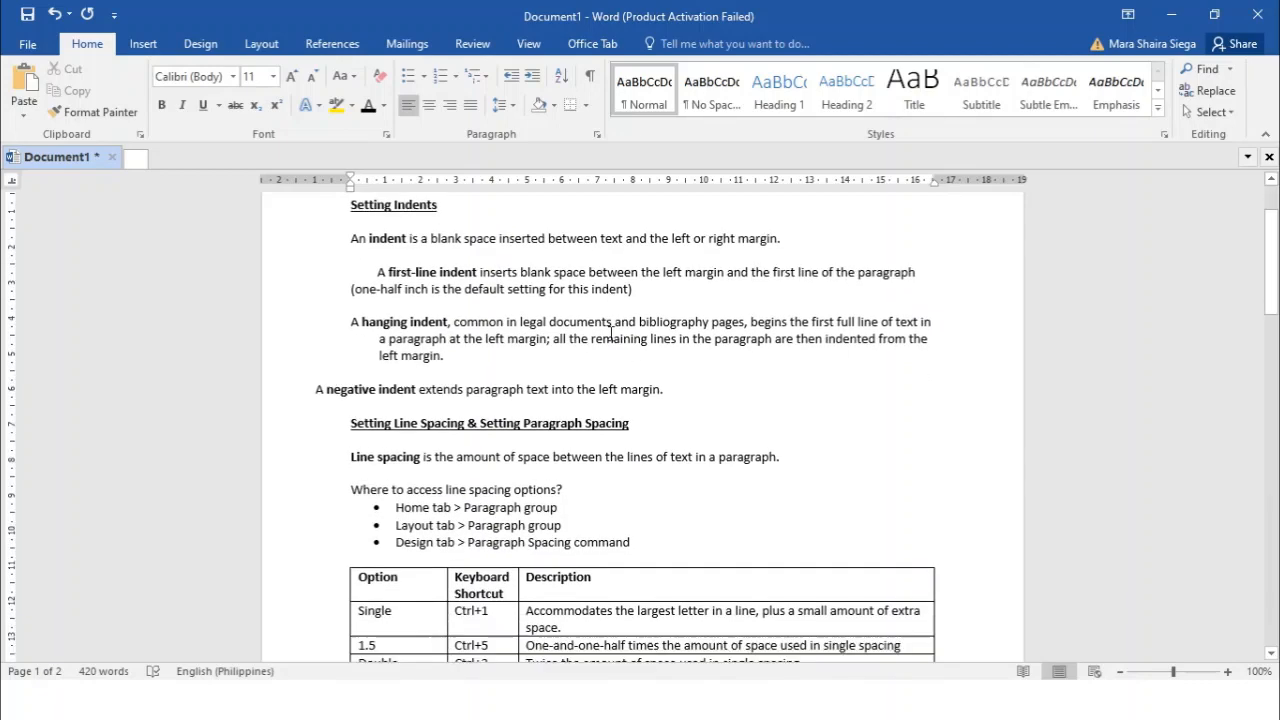
scroll(611, 334, down, 1)
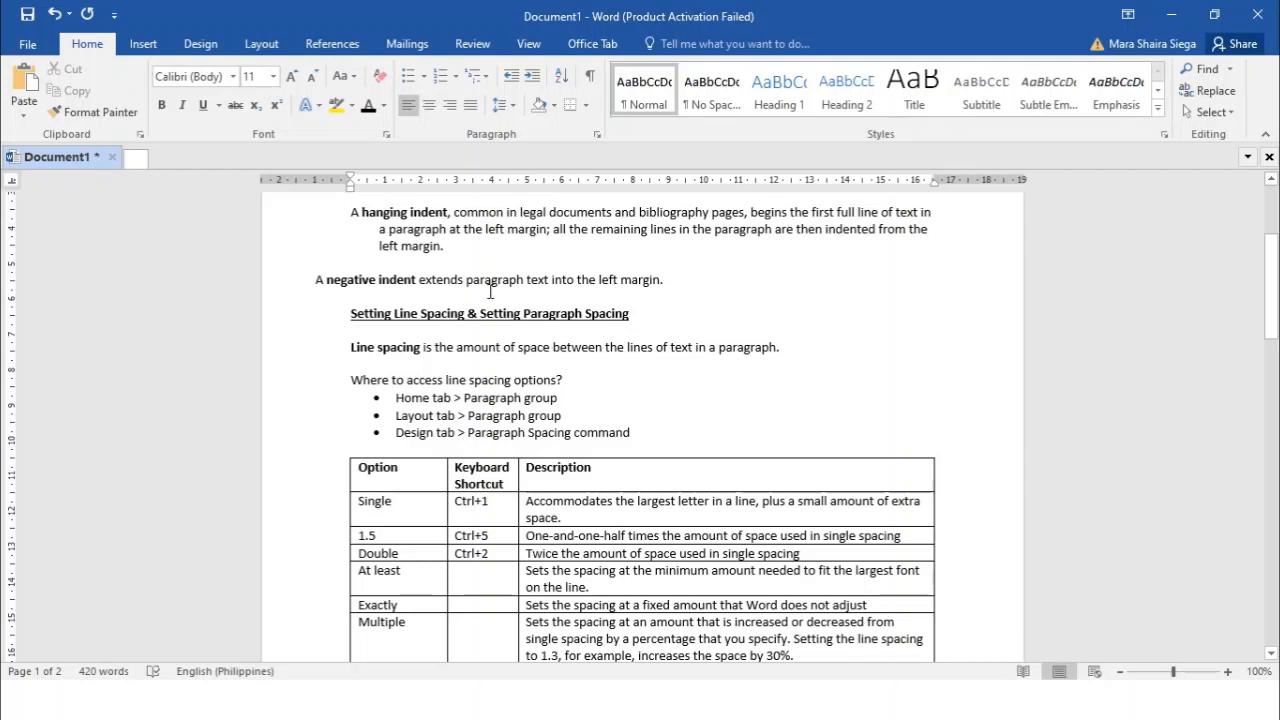
click(512, 110)
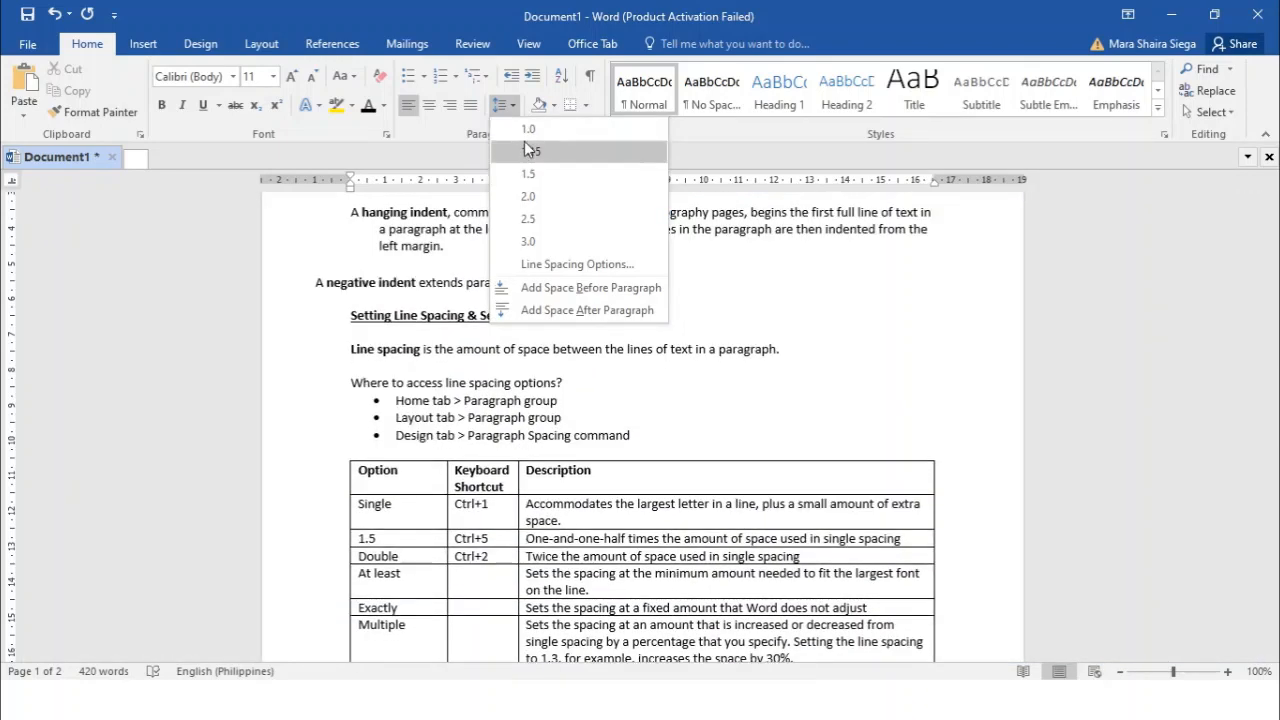
click(510, 109)
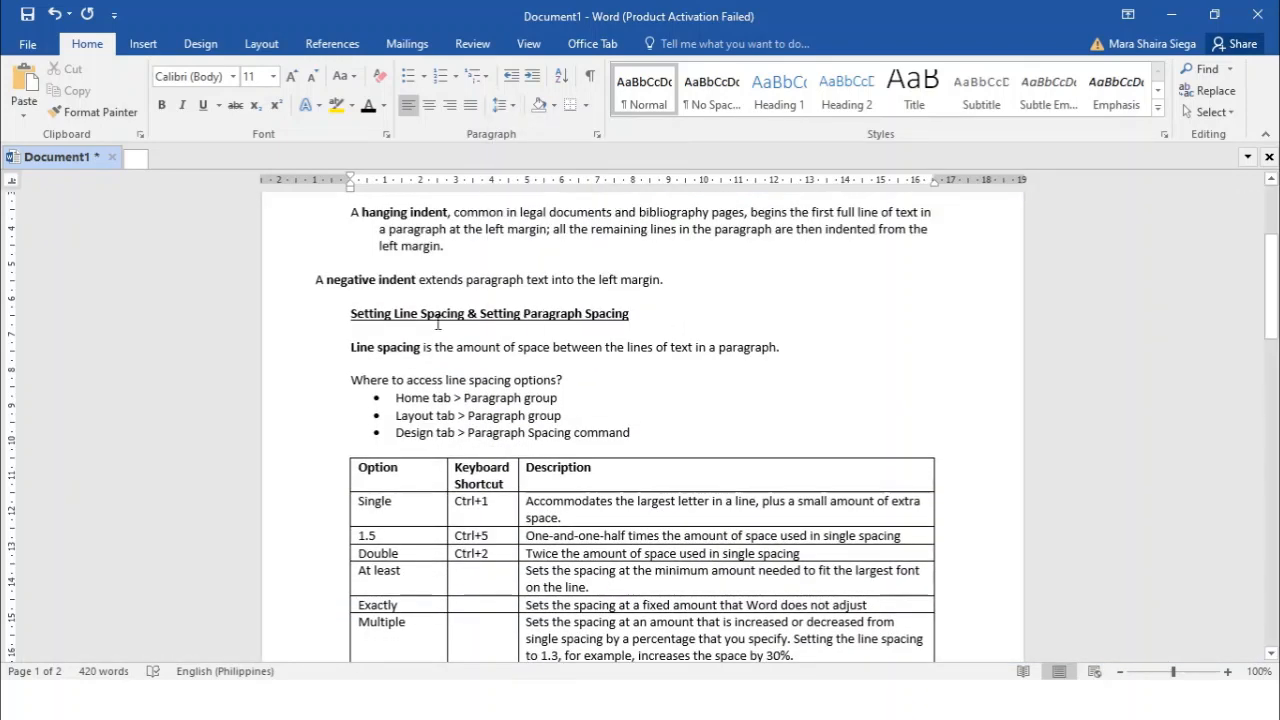
Set the line spacing of "Where to access line spacing options?" and its three bullets to At least 12 pt
drag(350, 380, 640, 437)
click(510, 106)
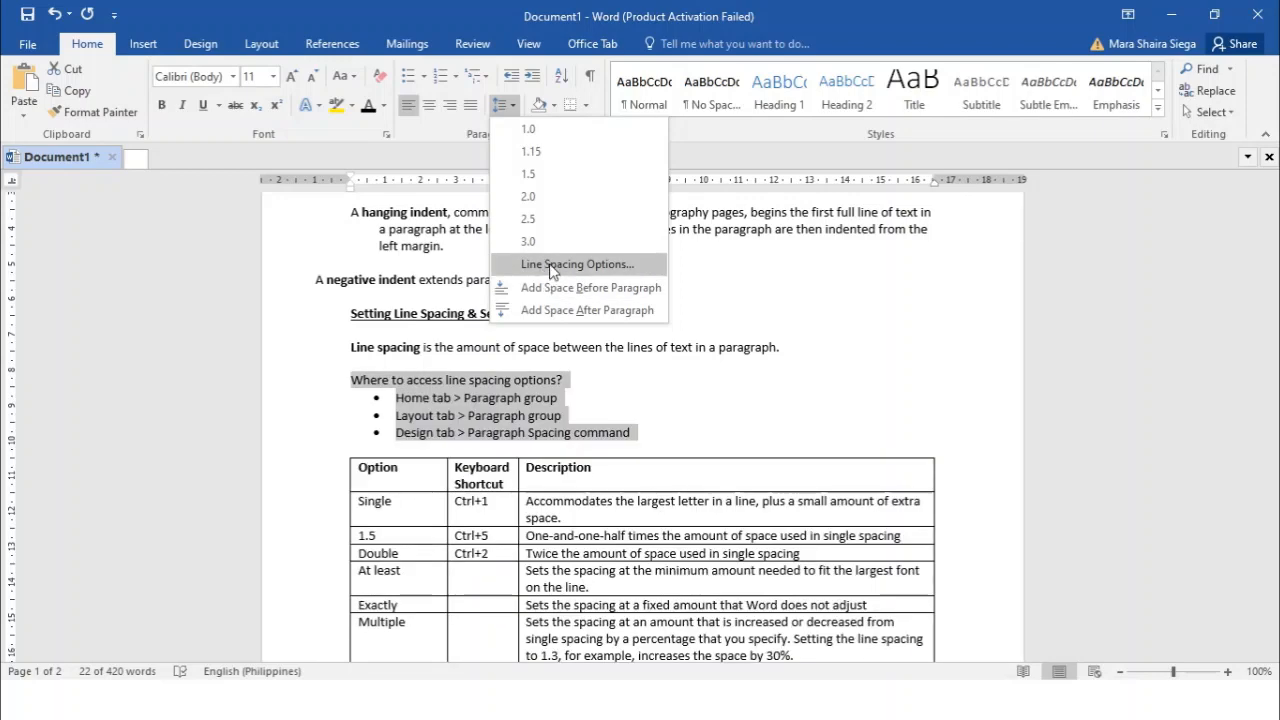
click(552, 266)
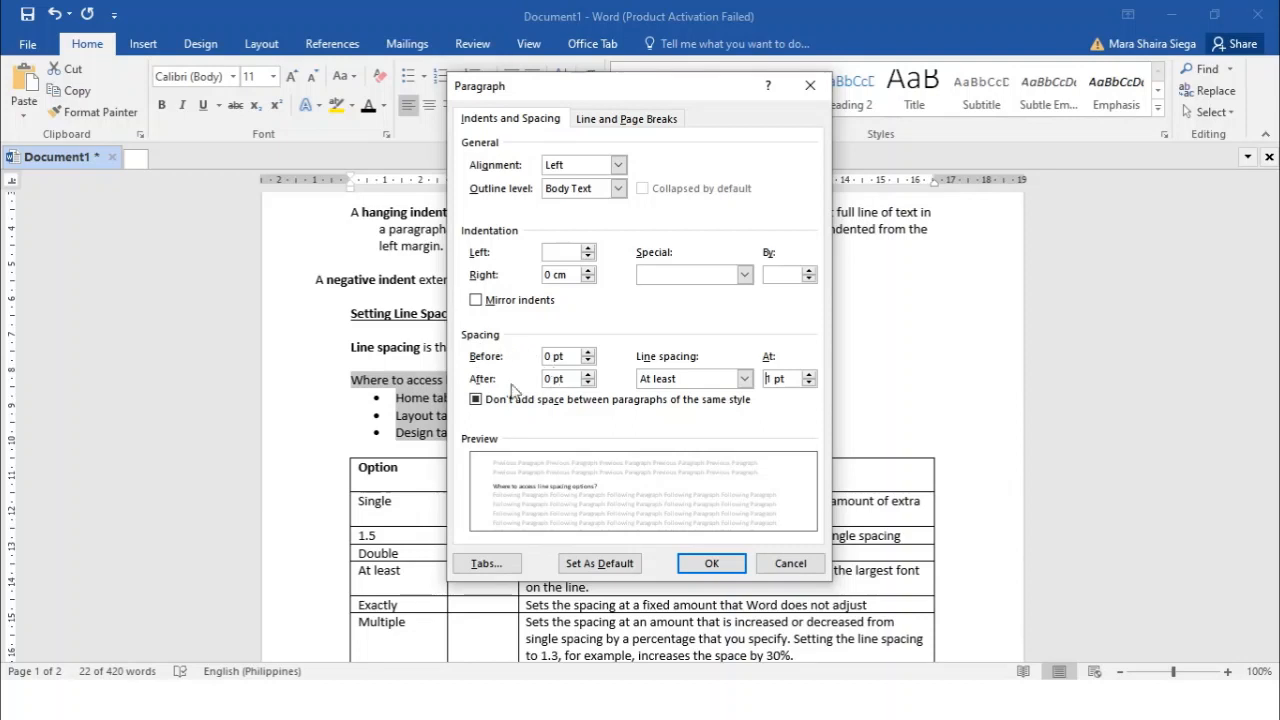
click(745, 379)
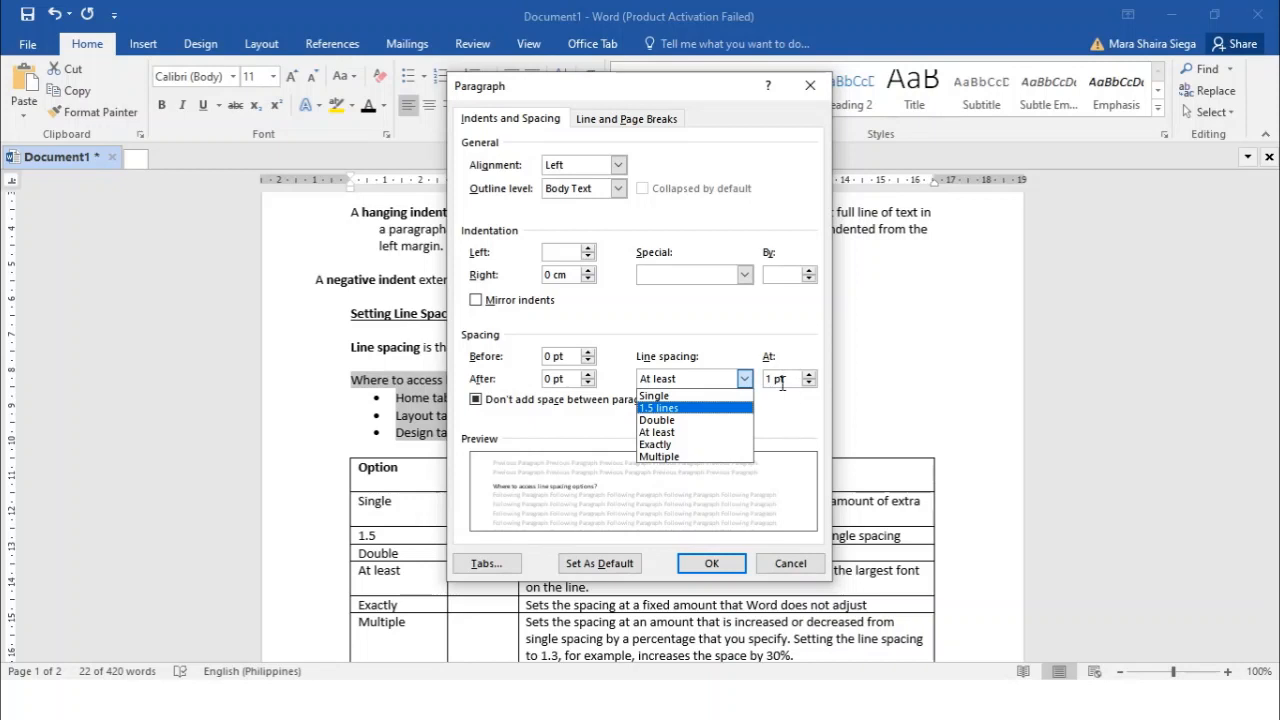
click(727, 565)
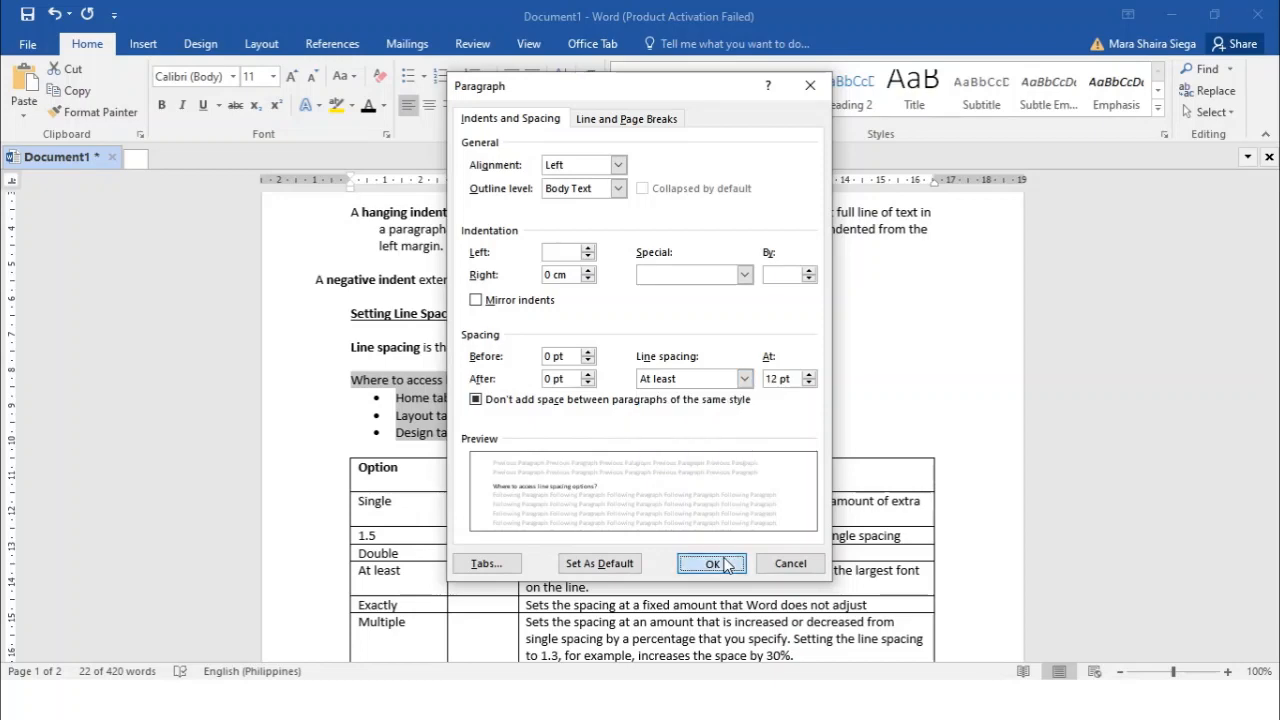
click(727, 565)
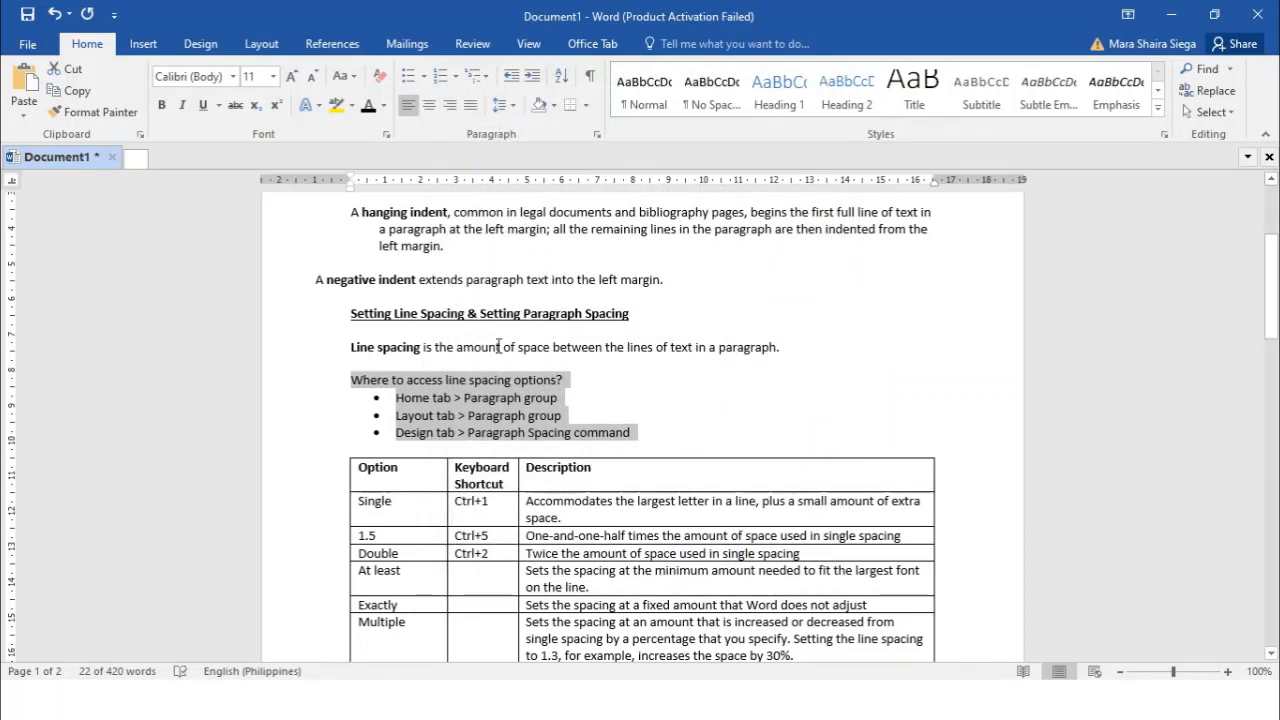
Examine the selection's before and after spacing, and the document-wide paragraph spacing presets with their custom default settings
click(260, 45)
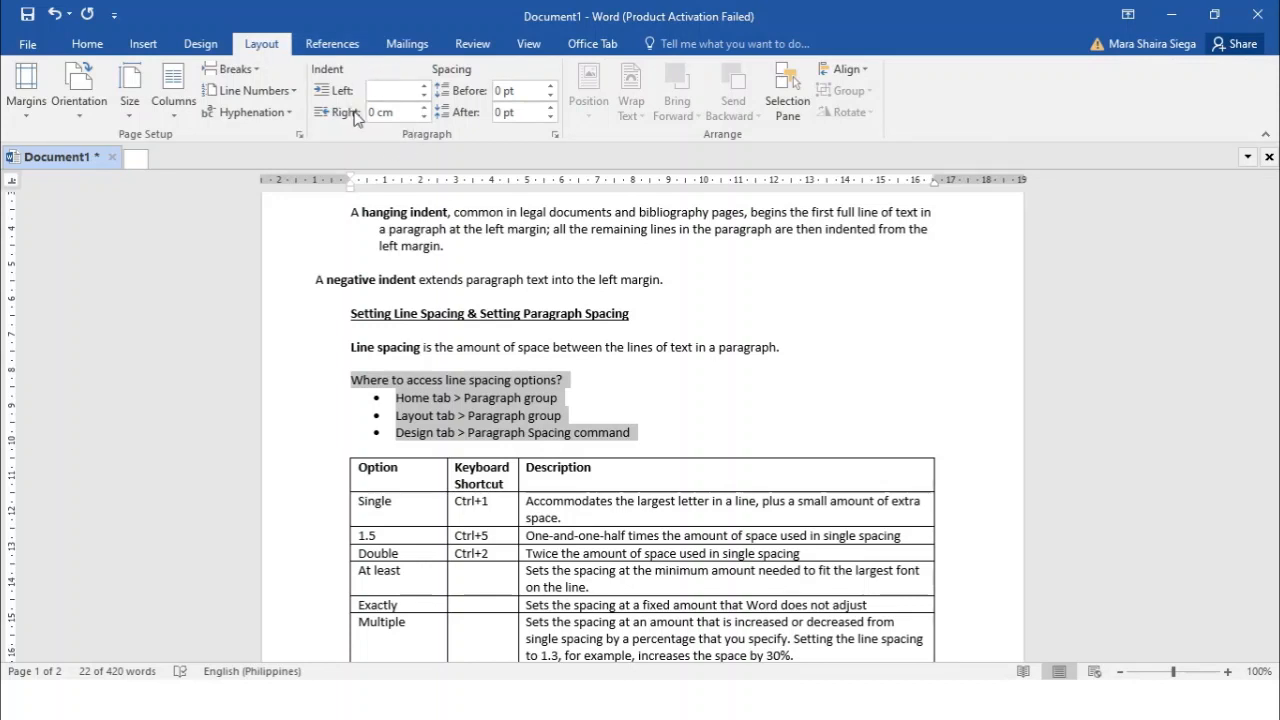
click(511, 88)
click(202, 44)
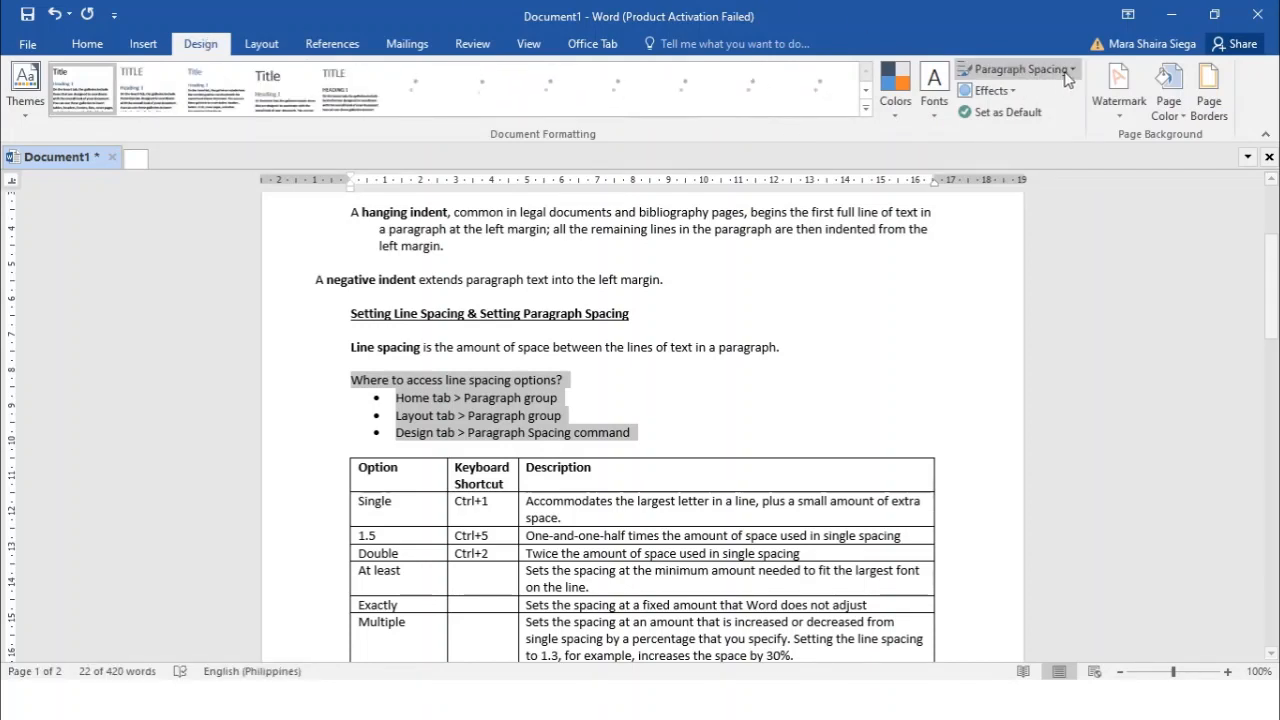
click(1068, 80)
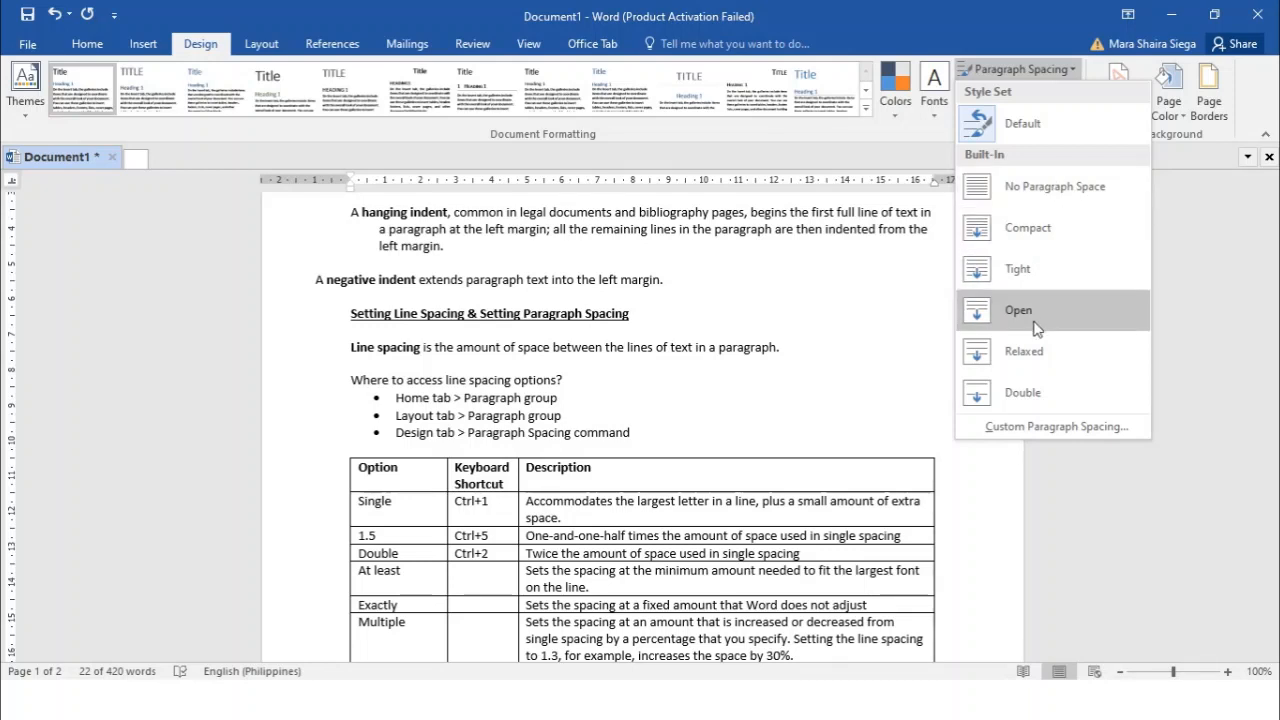
click(1048, 428)
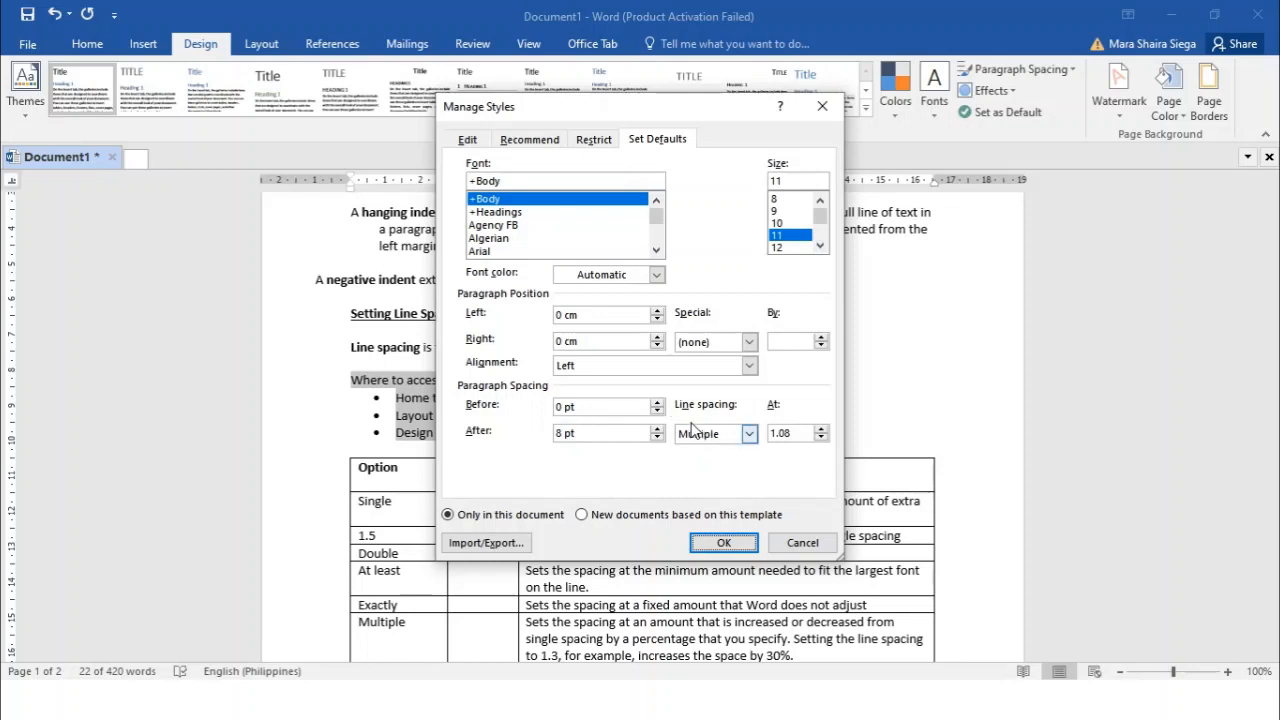
click(724, 542)
In the options table, select the entries Single through Multiple, and select No Paragraph Spacing through Double
scroll(728, 390, down, 5)
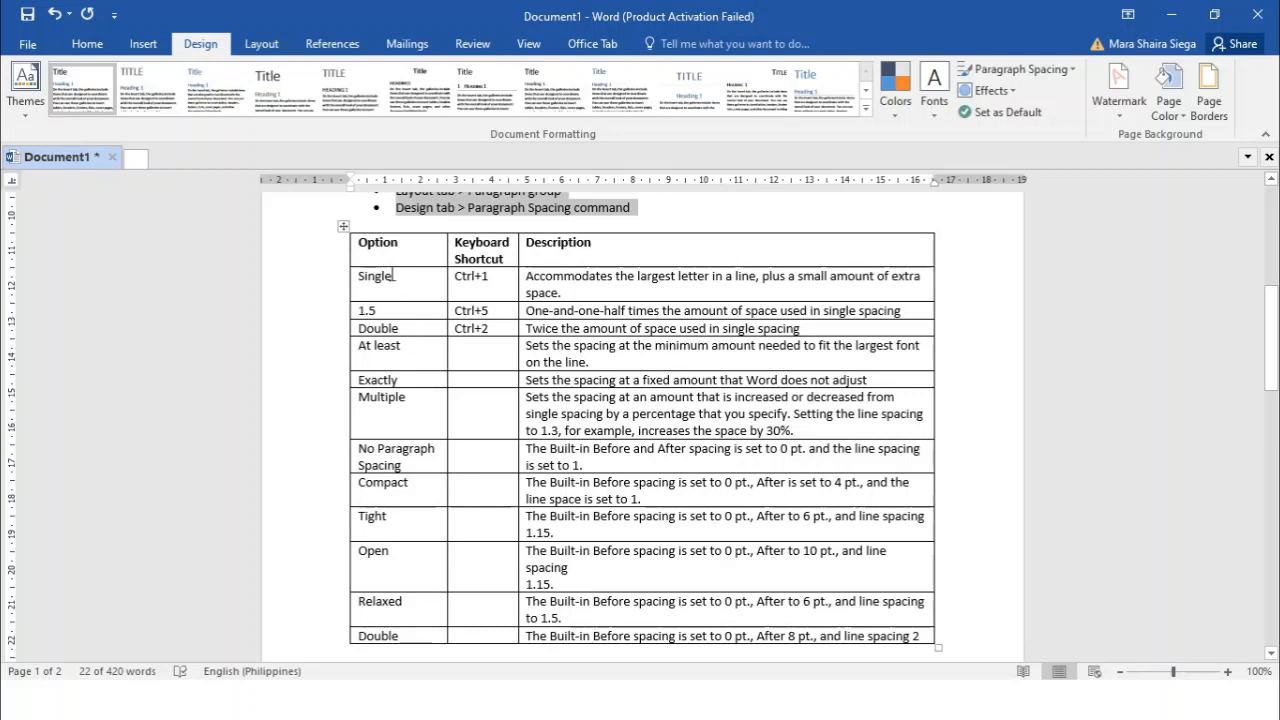
drag(370, 276, 396, 408)
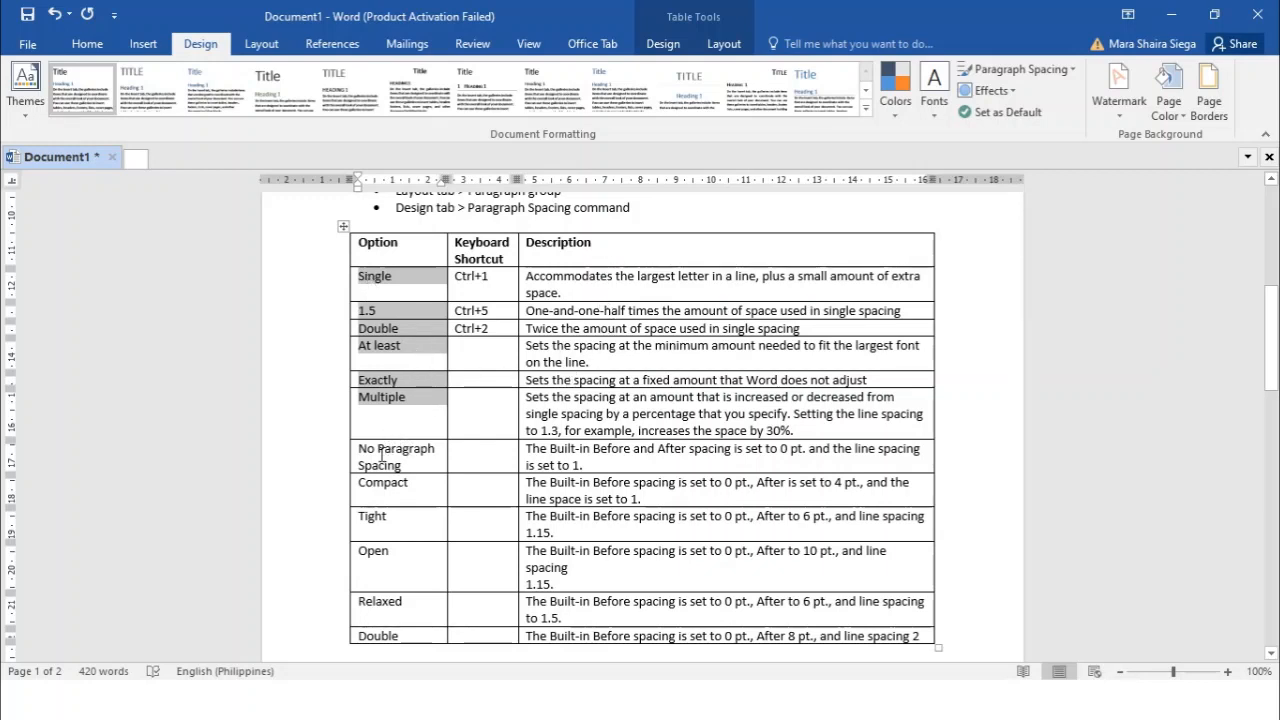
drag(380, 455, 374, 636)
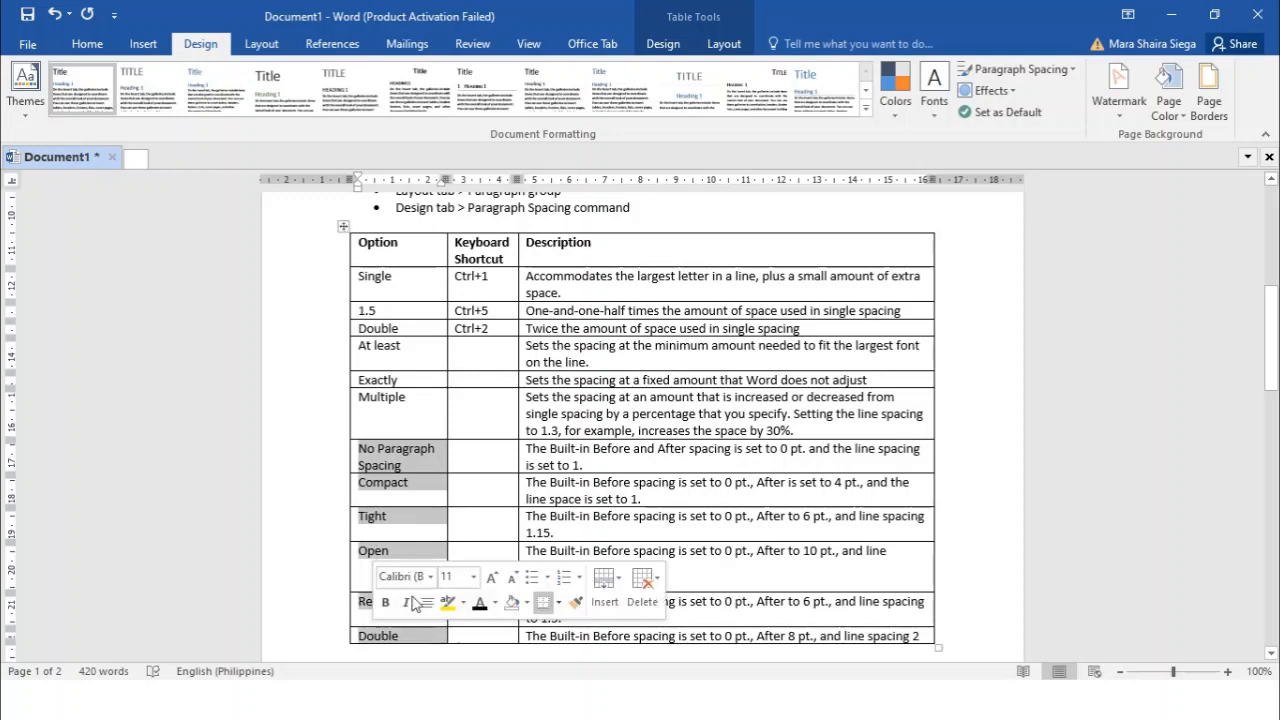